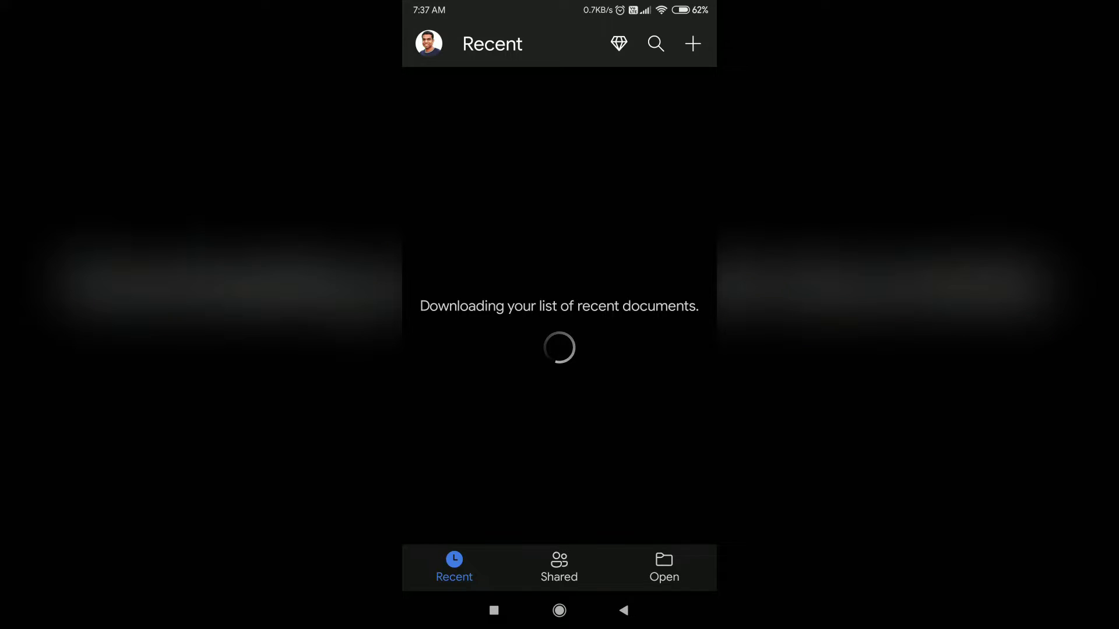
# Start a new file from Word's empty Recent screen to see the template choices.
pyautogui.click(693, 44)
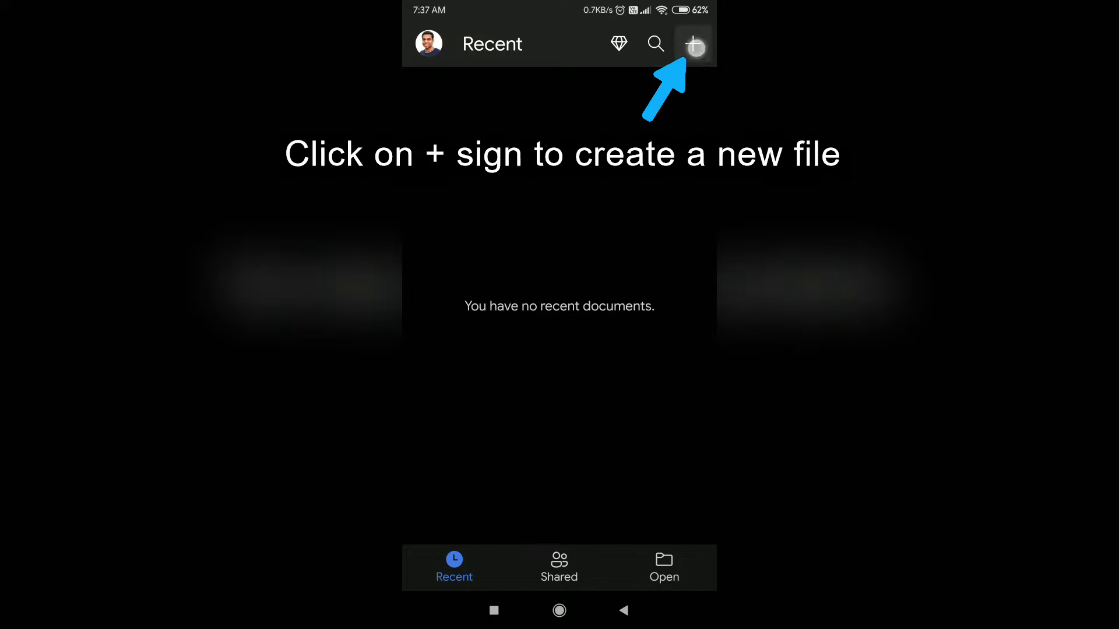
# Create a blank document and show the Insert ribbon with Blank Page, Scan Document and Table.
pyautogui.click(487, 233)
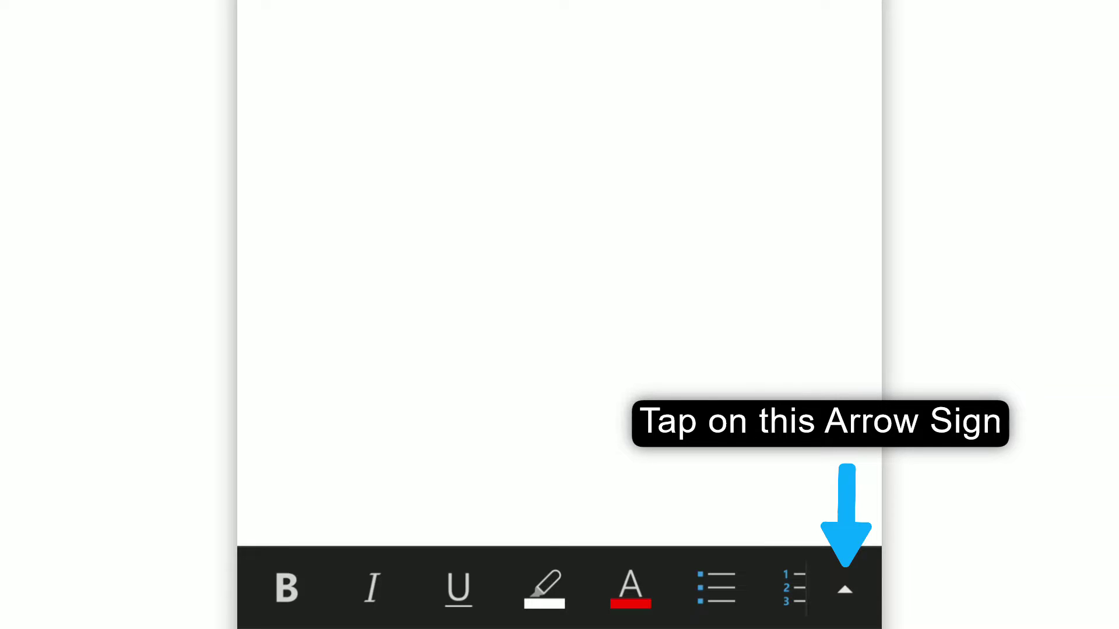
pyautogui.click(845, 590)
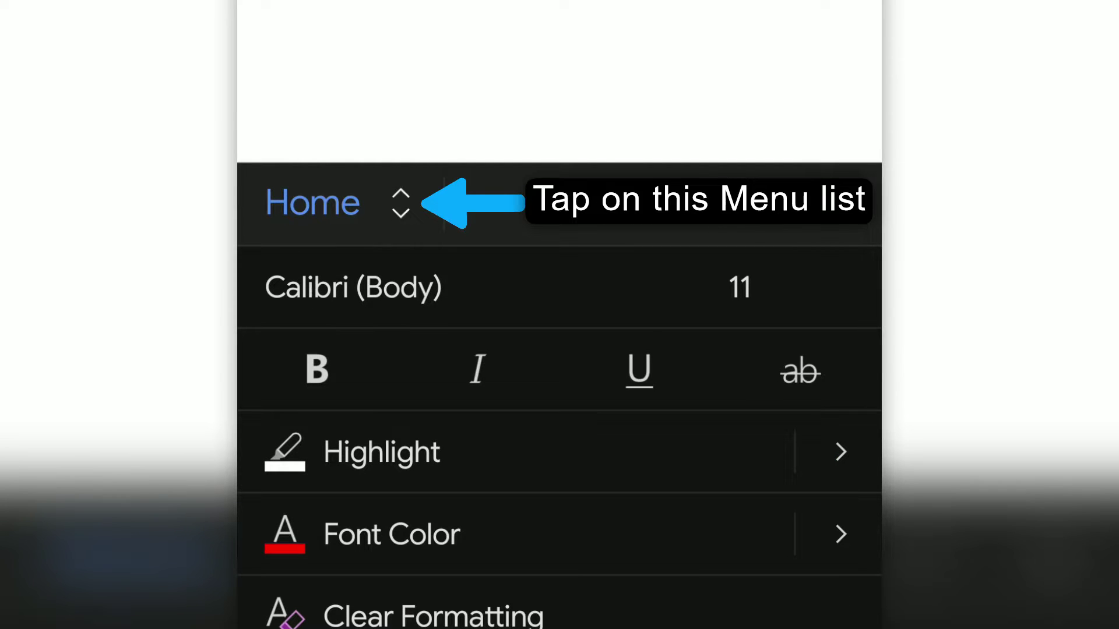
pyautogui.click(400, 204)
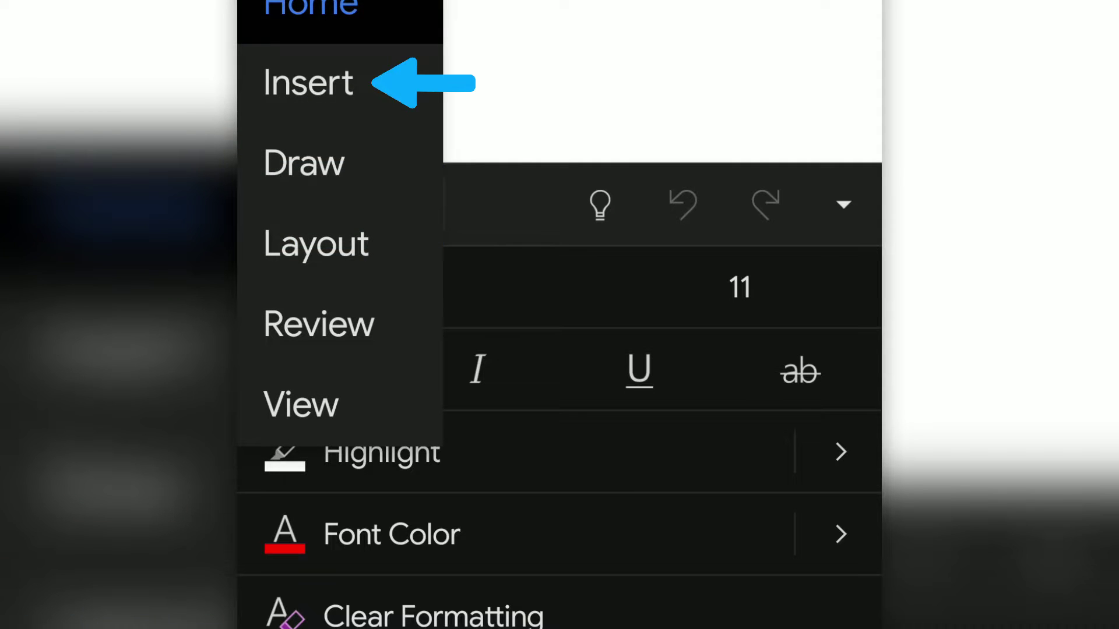
pyautogui.click(307, 82)
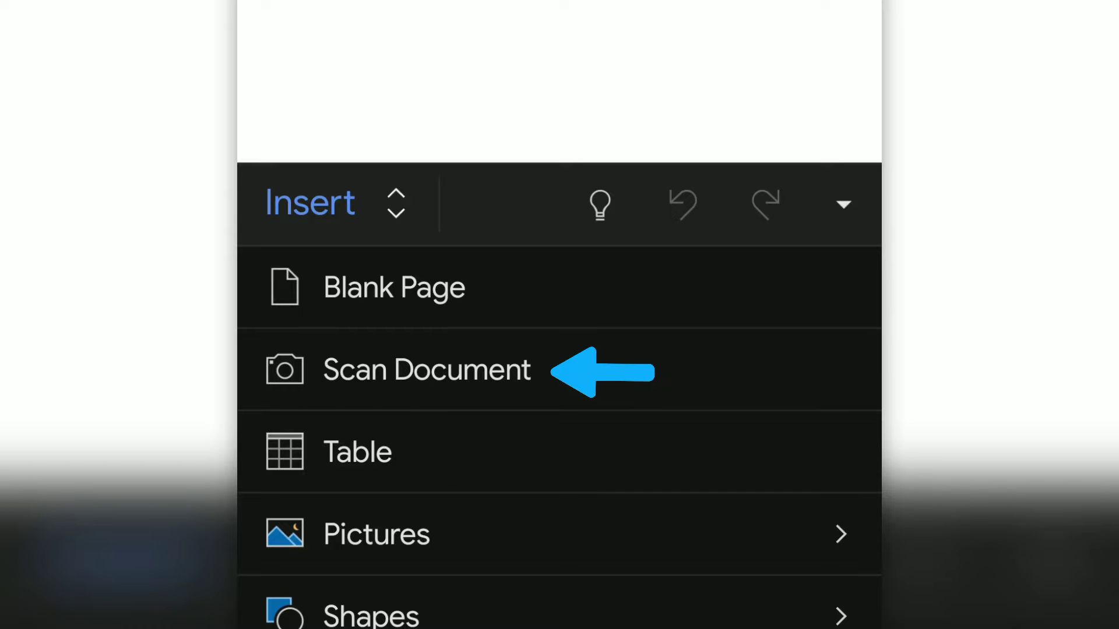
# Scan the printed Automotive QMS Standard page with the camera and nudge the top-left crop corner inward.
pyautogui.click(497, 369)
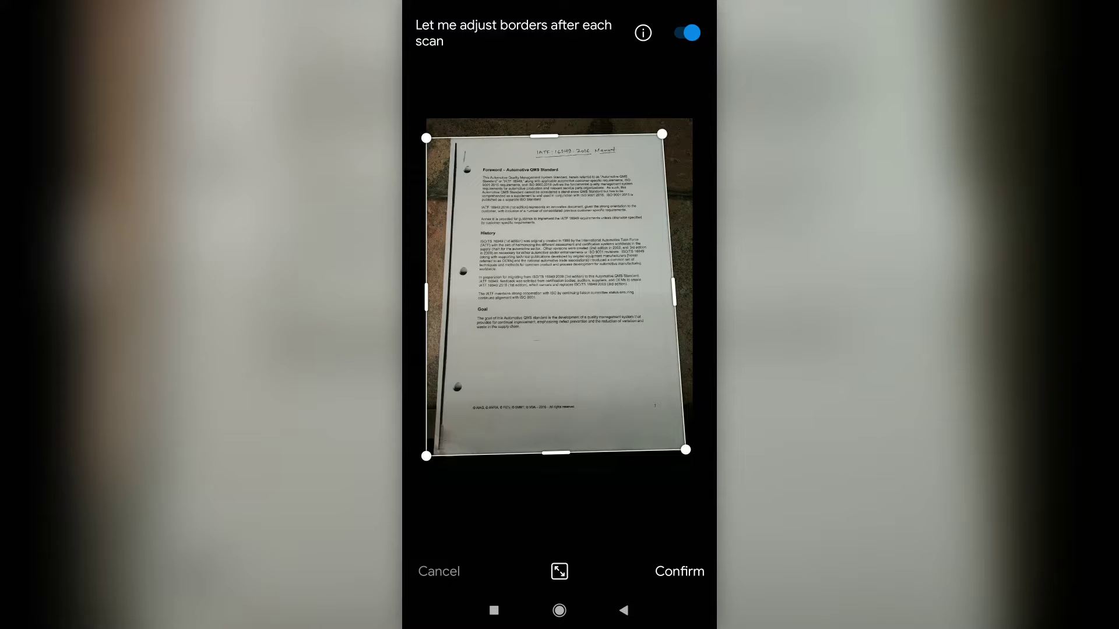
pyautogui.moveTo(426, 138)
pyautogui.mouseDown()
pyautogui.moveTo(479, 146)
pyautogui.moveTo(462, 135)
pyautogui.mouseUp()
# Crop the scan to the printed text, cutting the handwritten title and page edges, then confirm.
pyautogui.moveTo(426, 456)
pyautogui.mouseDown()
pyautogui.moveTo(472, 455)
pyautogui.moveTo(457, 459)
pyautogui.mouseUp()
pyautogui.moveTo(462, 135)
pyautogui.mouseDown()
pyautogui.moveTo(489, 141)
pyautogui.moveTo(477, 134)
pyautogui.mouseUp()
pyautogui.moveTo(577, 455); pyautogui.dragTo(592, 345)
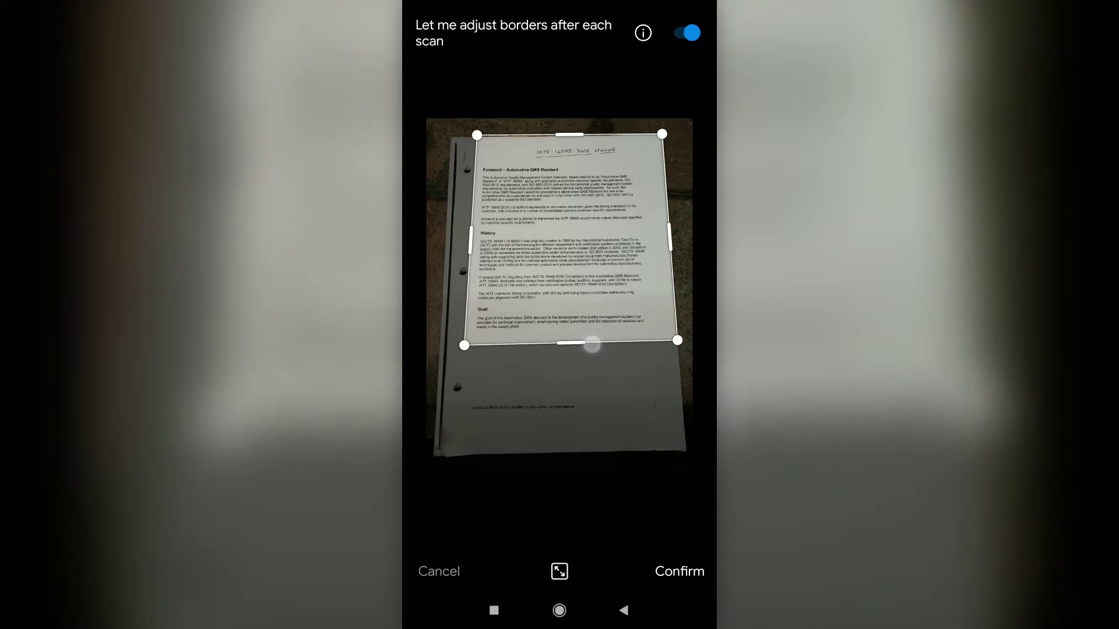
pyautogui.moveTo(571, 135); pyautogui.dragTo(582, 160)
pyautogui.moveTo(670, 249); pyautogui.dragTo(654, 250)
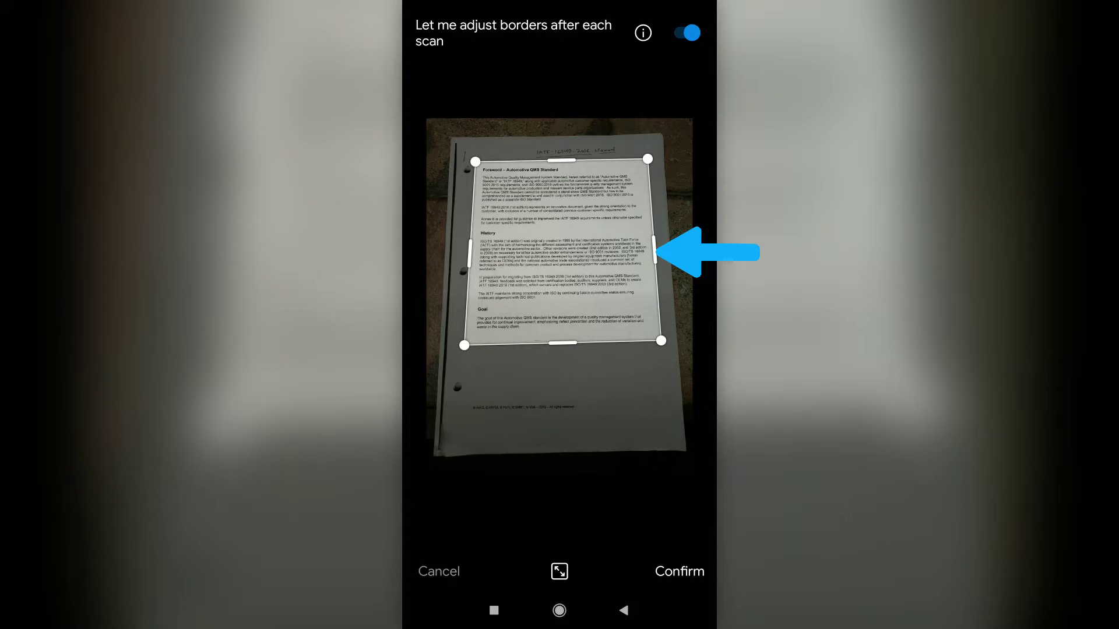
pyautogui.click(685, 572)
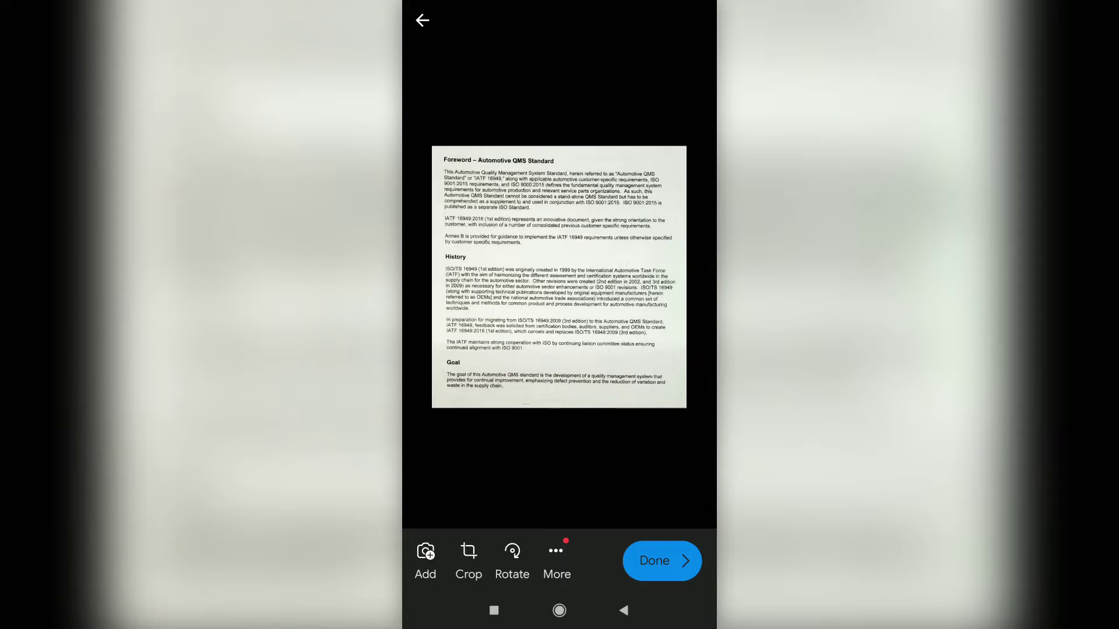
# Discard the extra capture and insert the single scanned page as editable Foreword text.
pyautogui.click(425, 556)
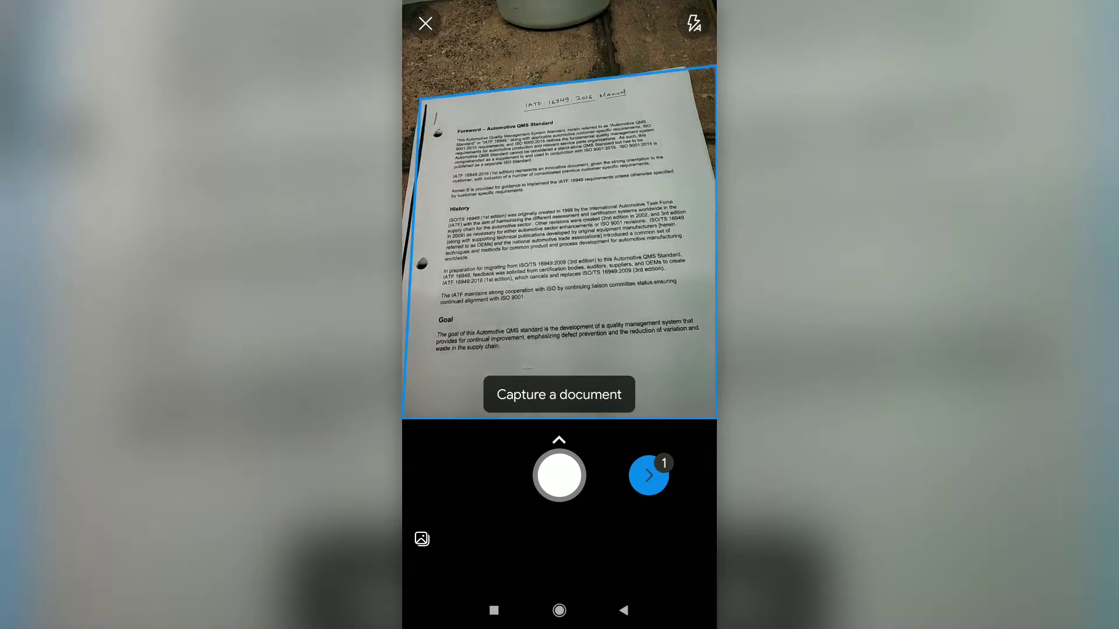
pyautogui.click(624, 612)
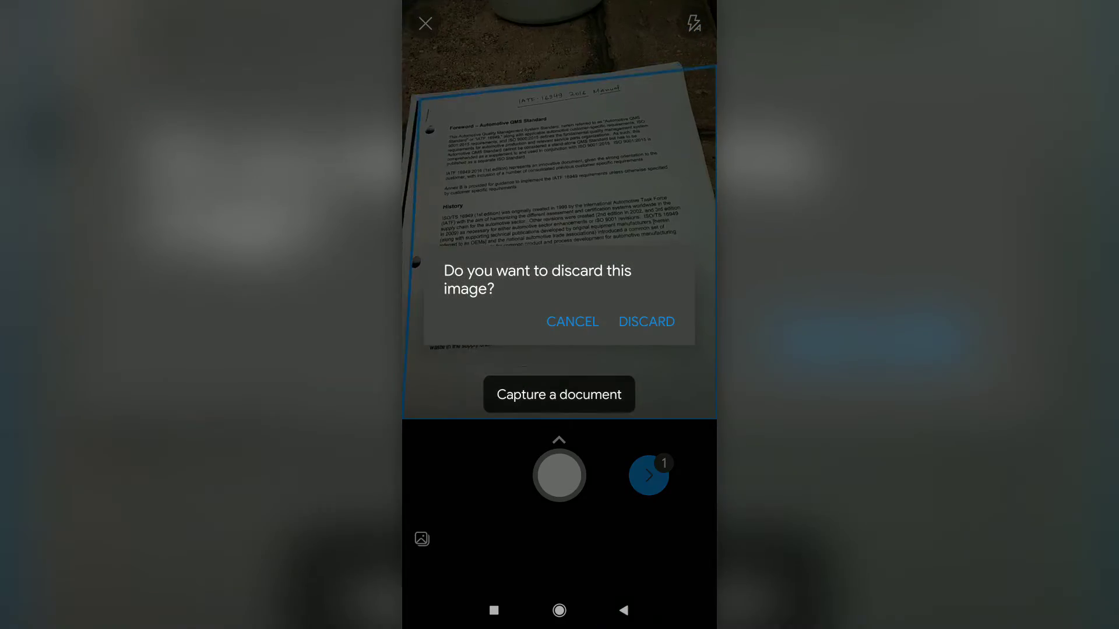
pyautogui.click(657, 323)
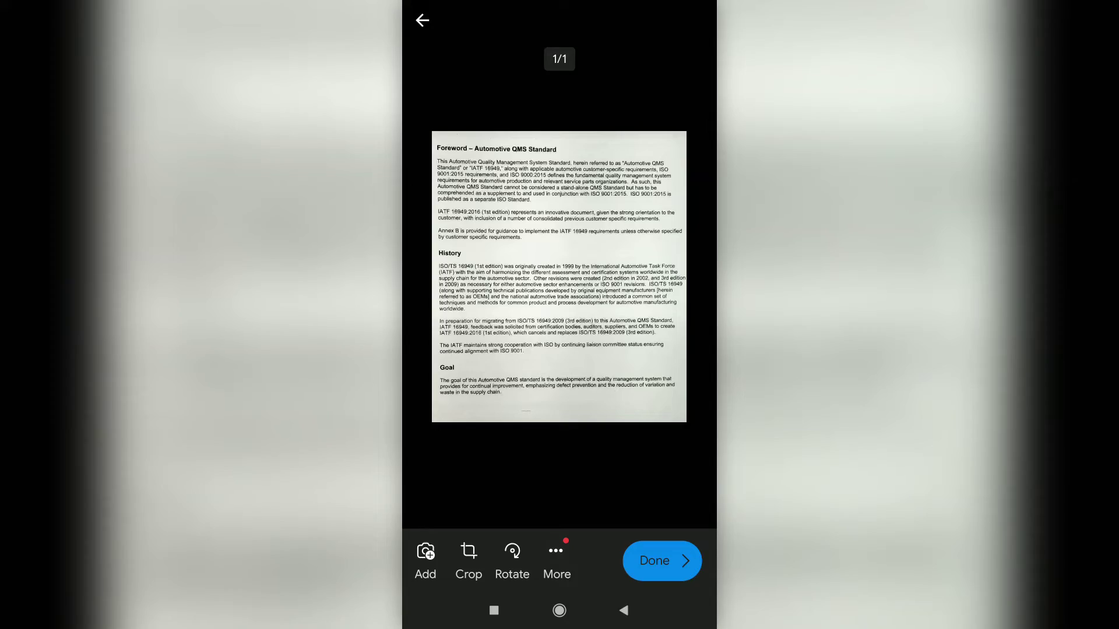
pyautogui.click(662, 560)
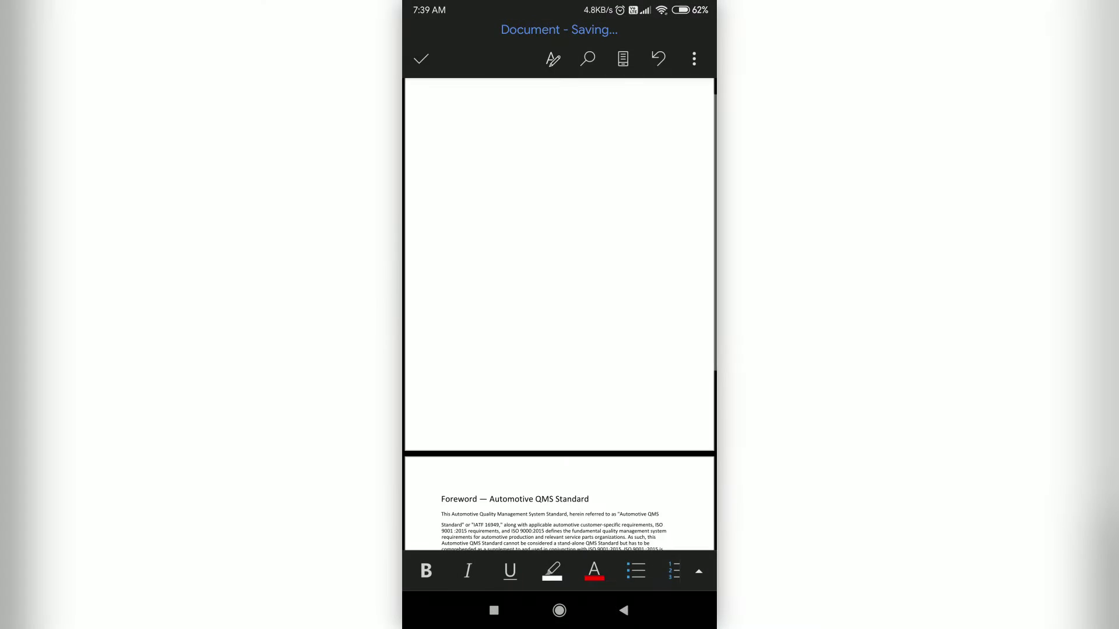
pyautogui.scroll(-5, 646, 392)
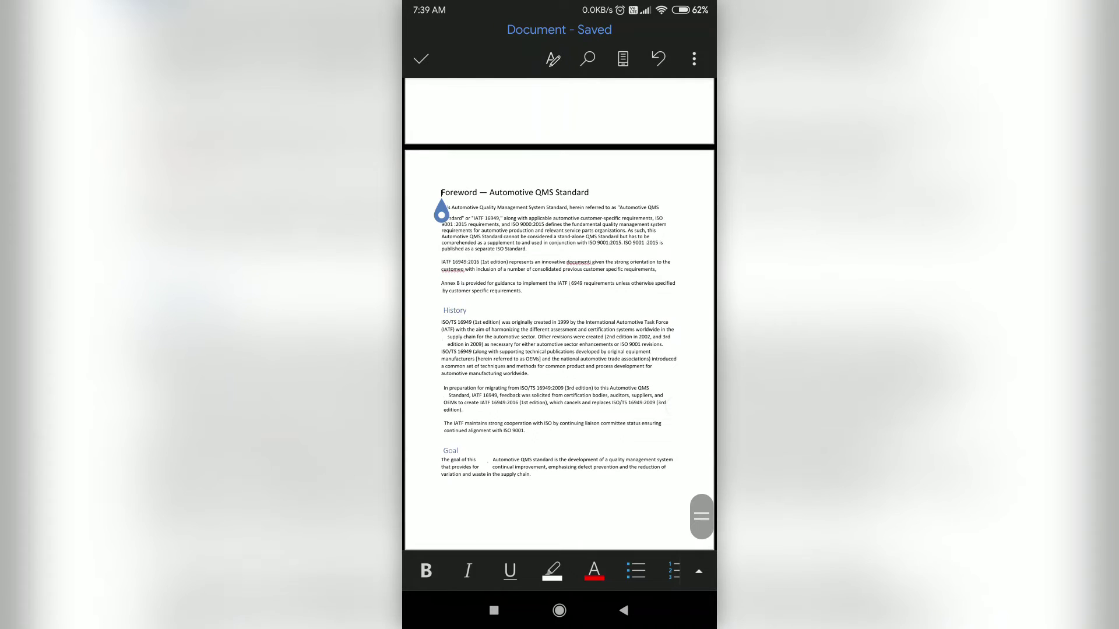
pyautogui.scroll(3, 489, 342)
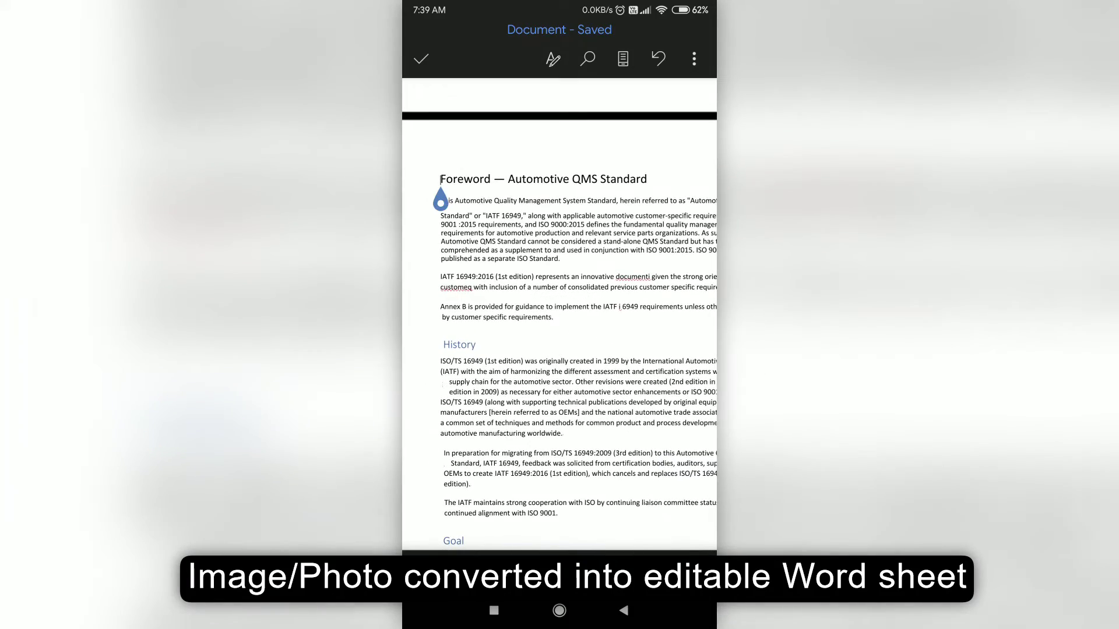
pyautogui.scroll(5, 635, 301)
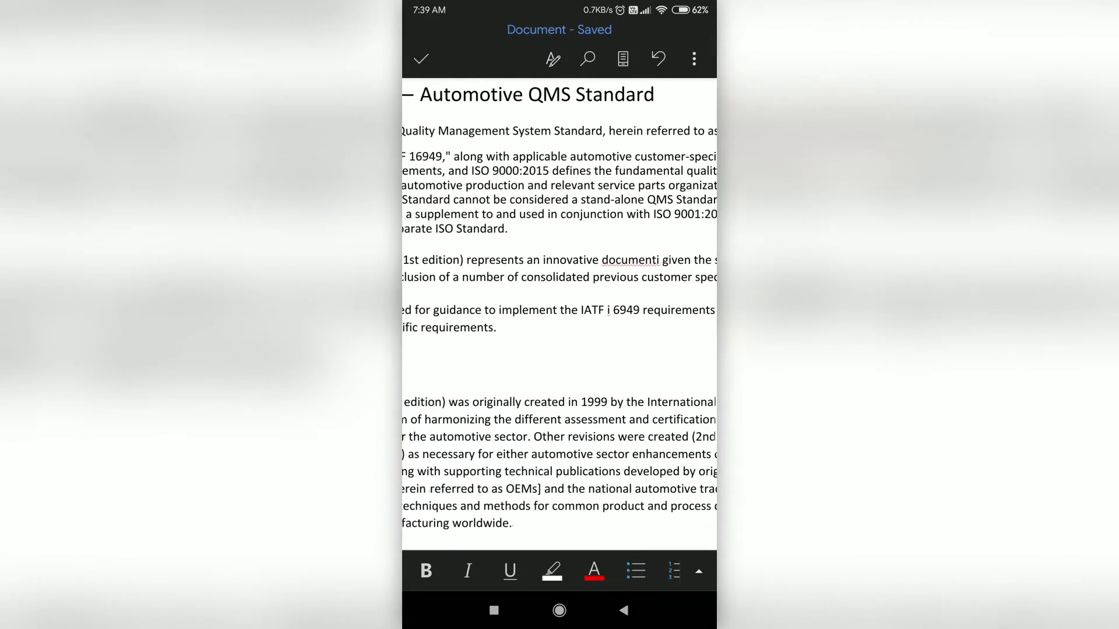
pyautogui.scroll(-5, 552, 354)
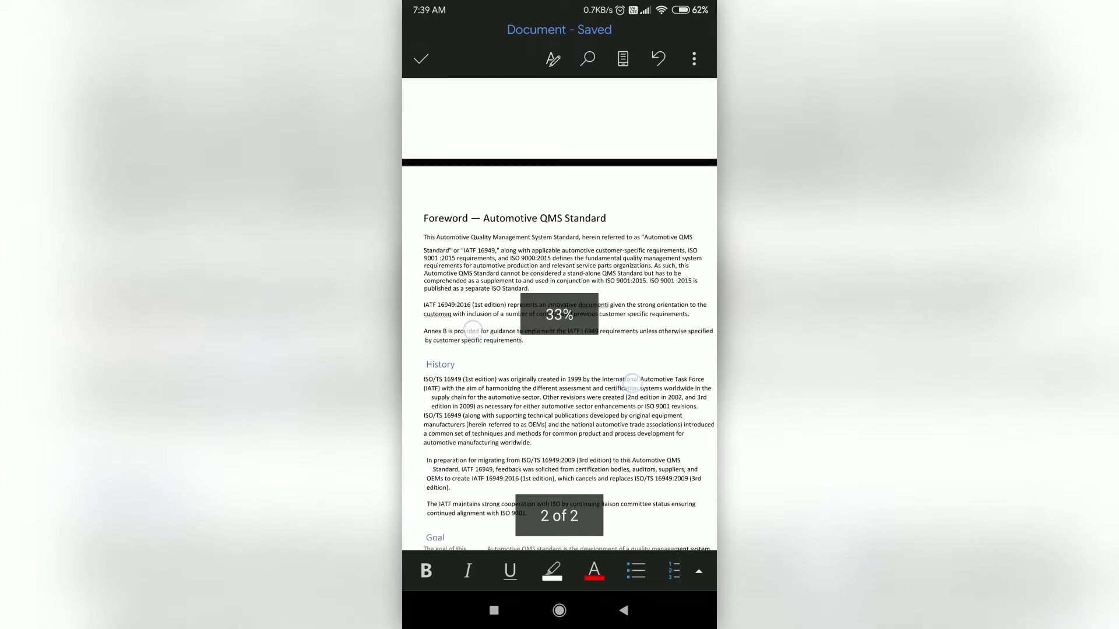
pyautogui.scroll(-3, 559, 314)
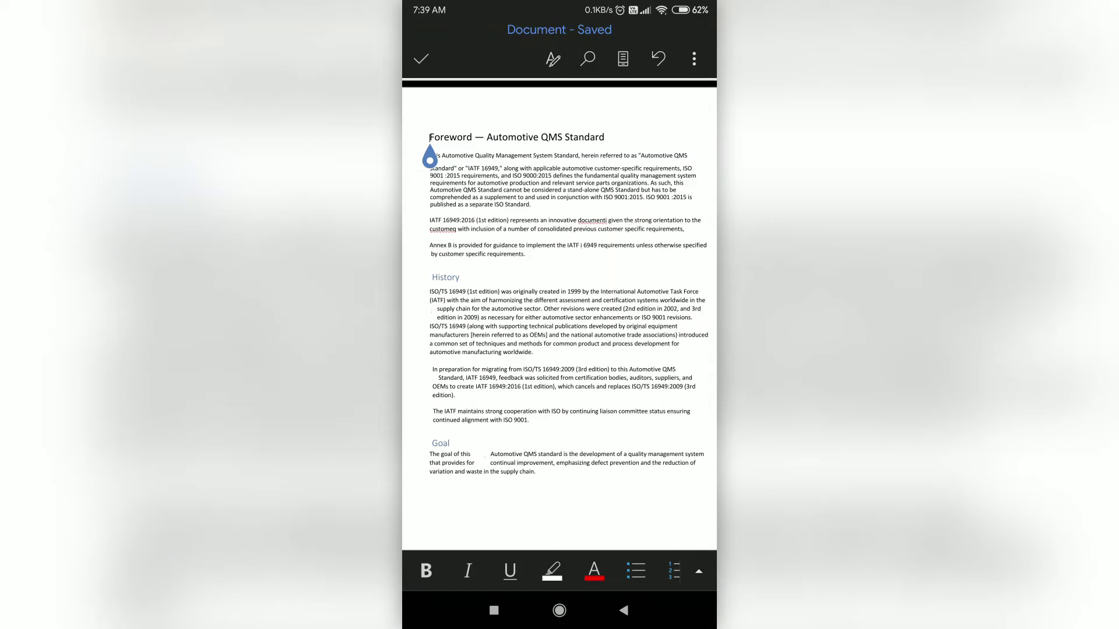
pyautogui.scroll(-3, 549, 344)
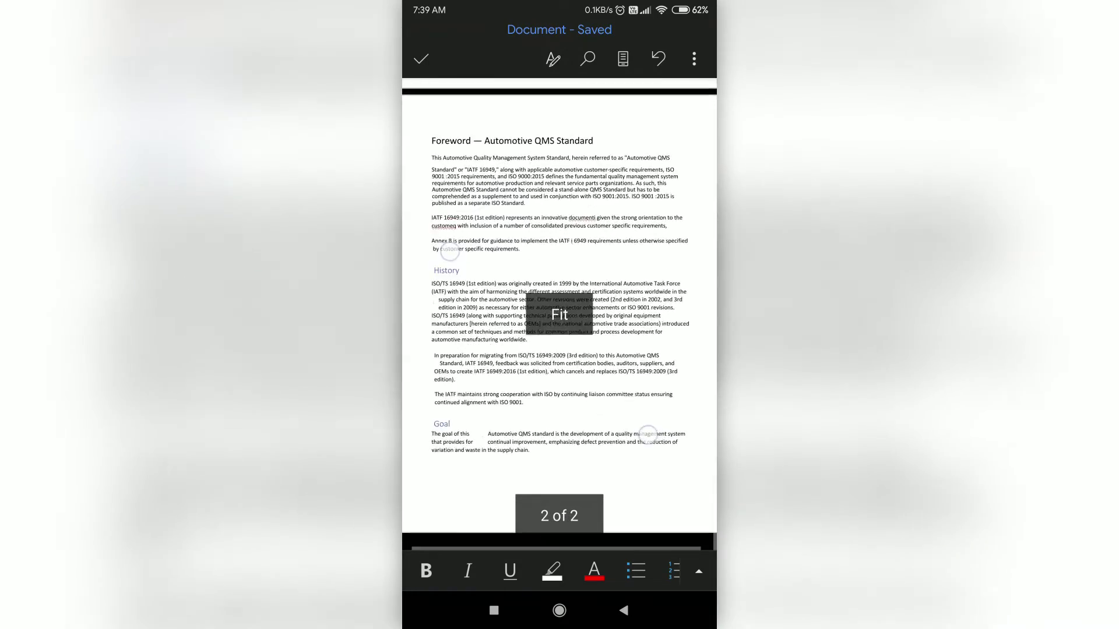
pyautogui.scroll(3, 549, 344)
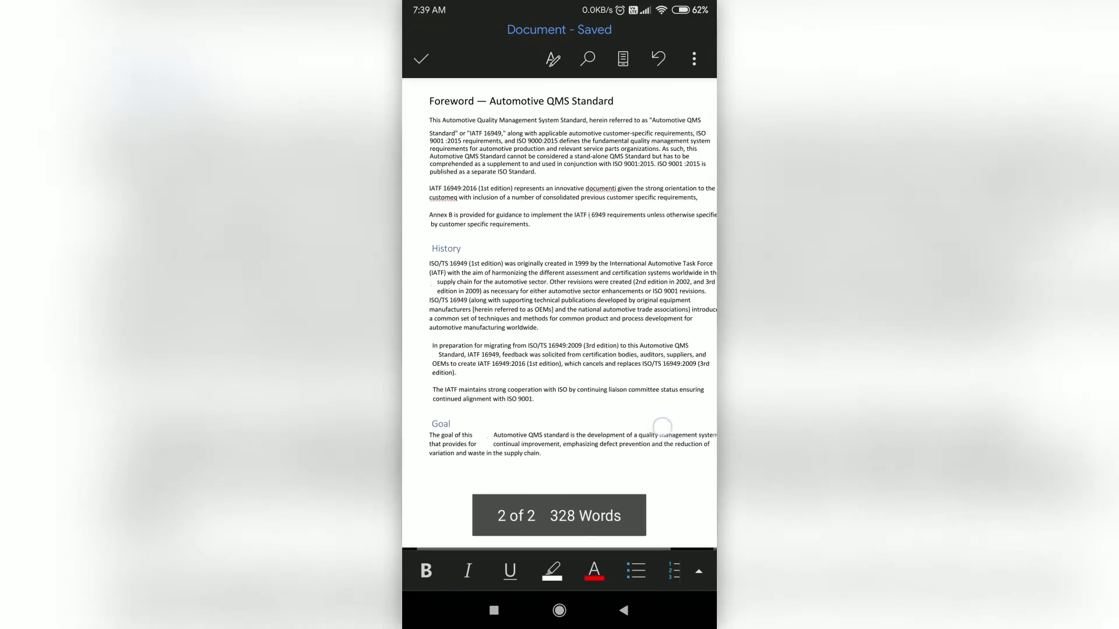
pyautogui.scroll(-3, 546, 345)
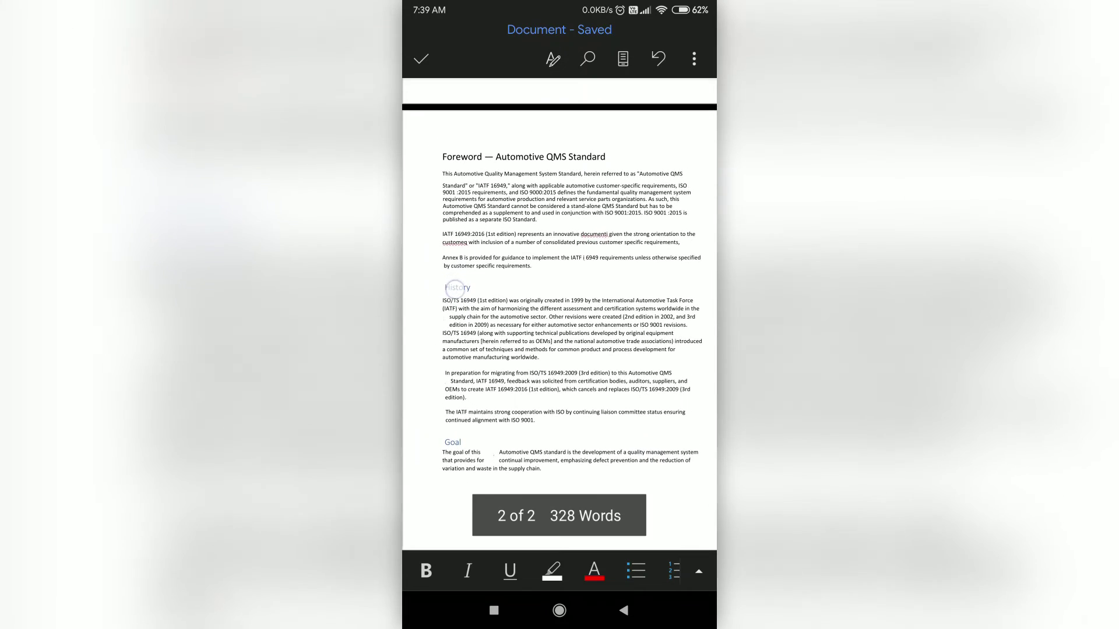
pyautogui.click(443, 211)
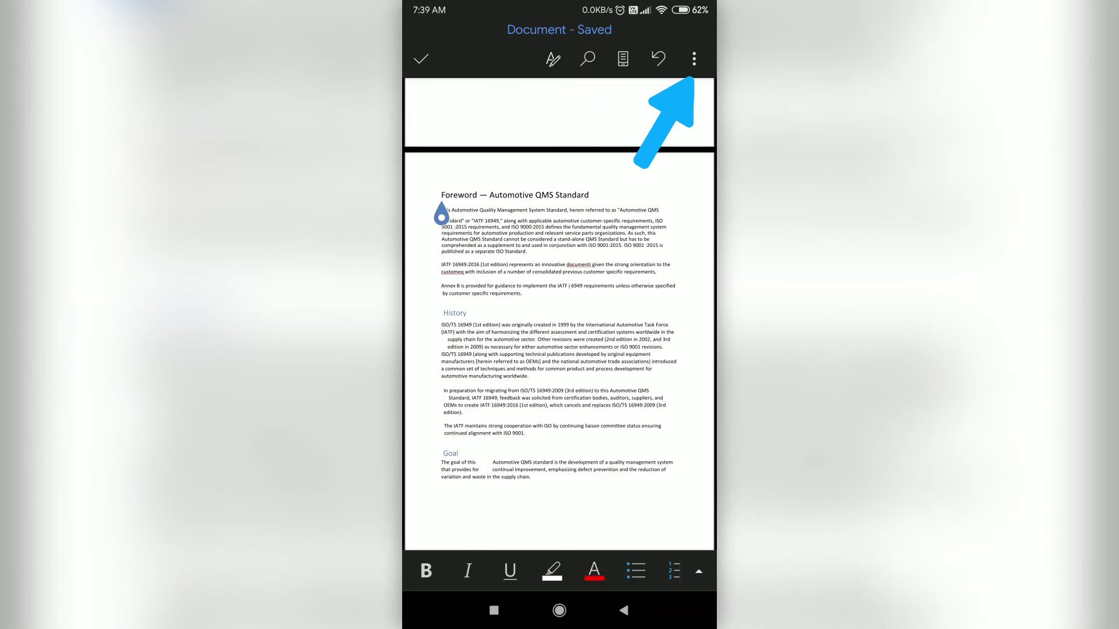
# Save the converted document from the More menu, leaving it in reading view.
pyautogui.click(694, 58)
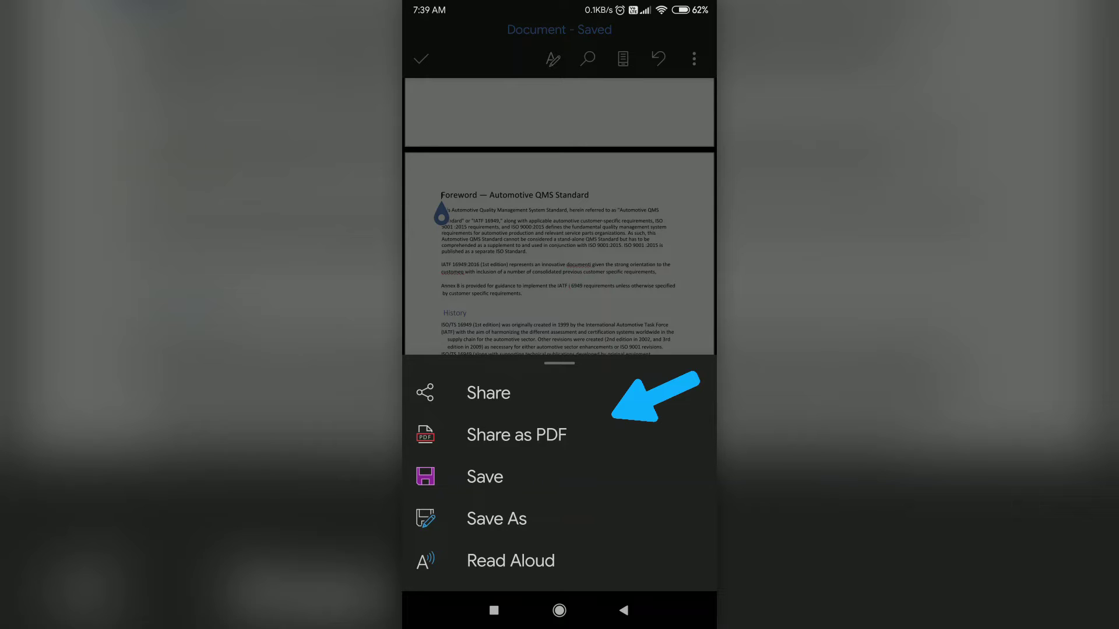
pyautogui.click(502, 477)
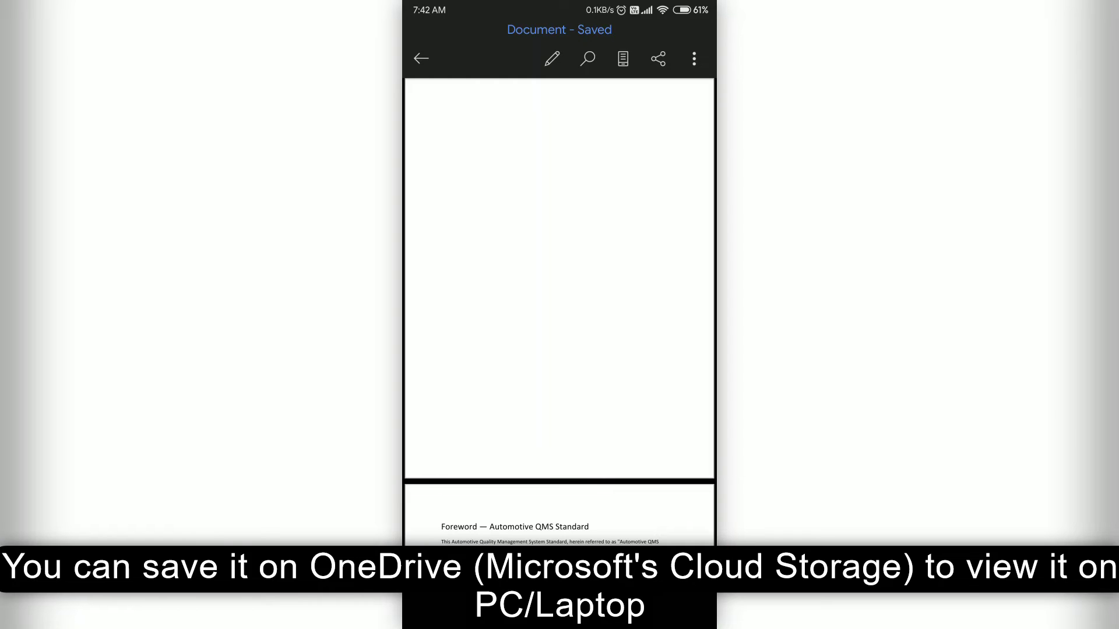
# Upload a copy of the document to OneDrive - Personal through the Share sheet.
pyautogui.click(658, 58)
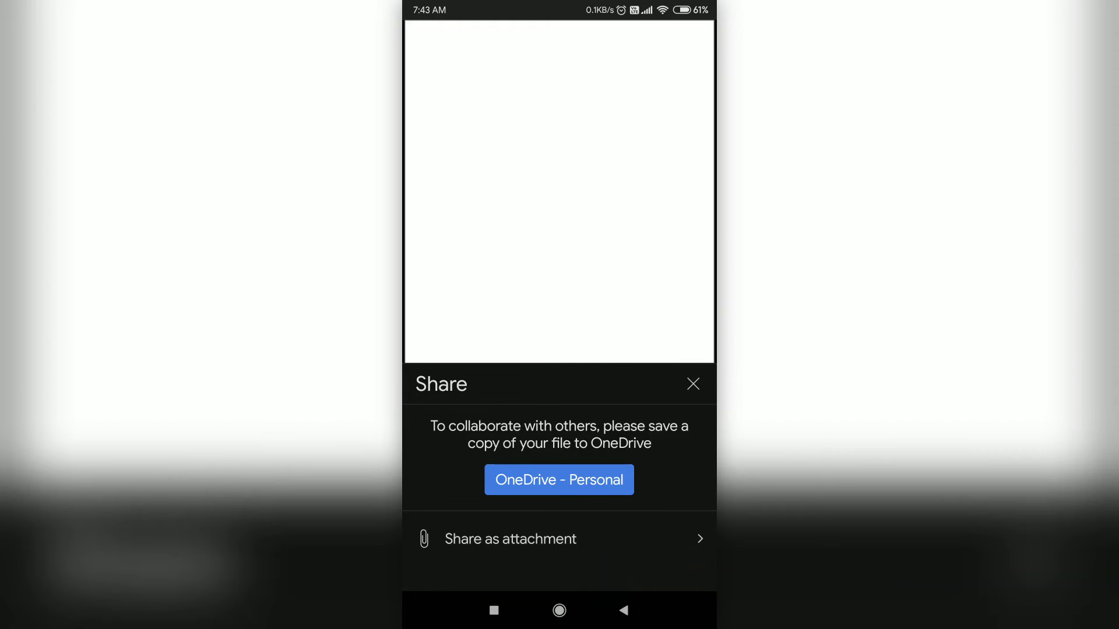
pyautogui.click(575, 477)
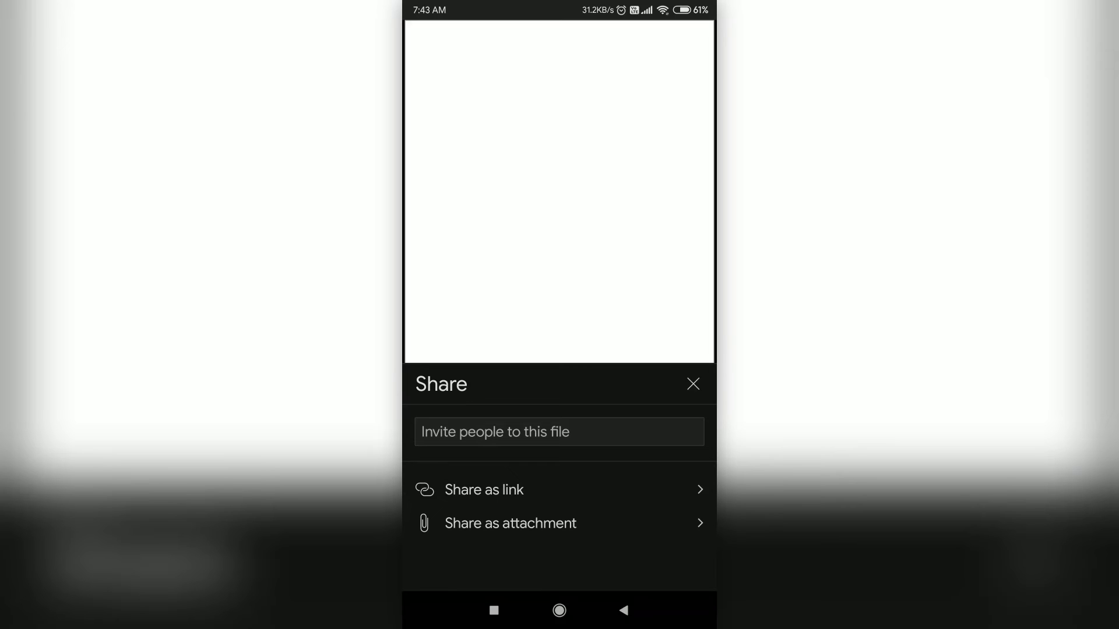
pyautogui.press('Escape')
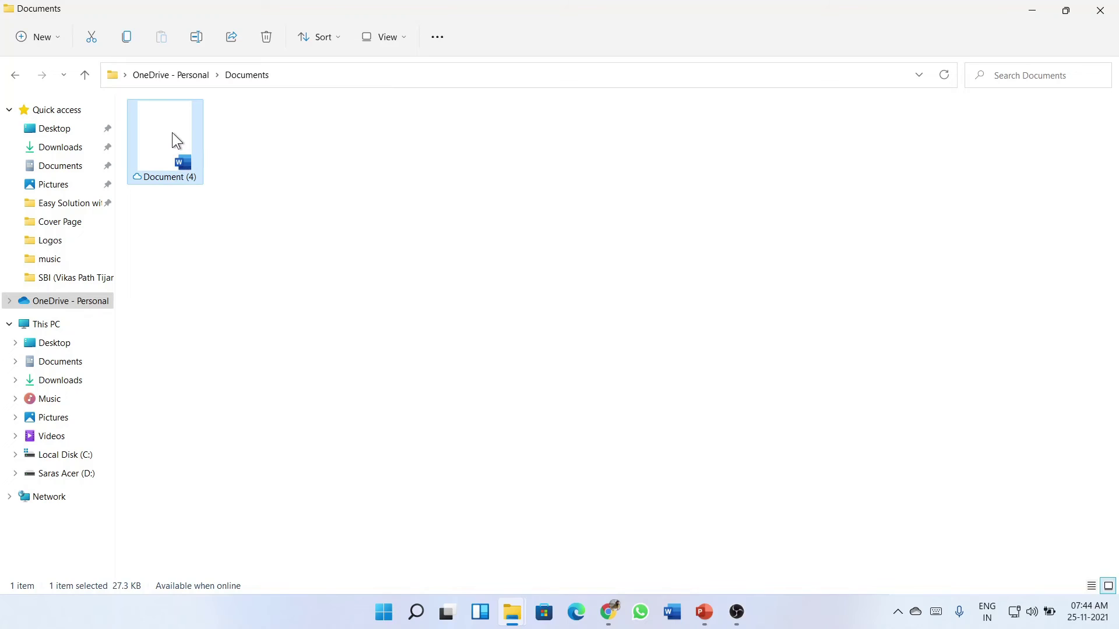
# Open Document (4) from OneDrive - Personal > Documents in desktop Word.
pyautogui.scroll(2, 177, 140)
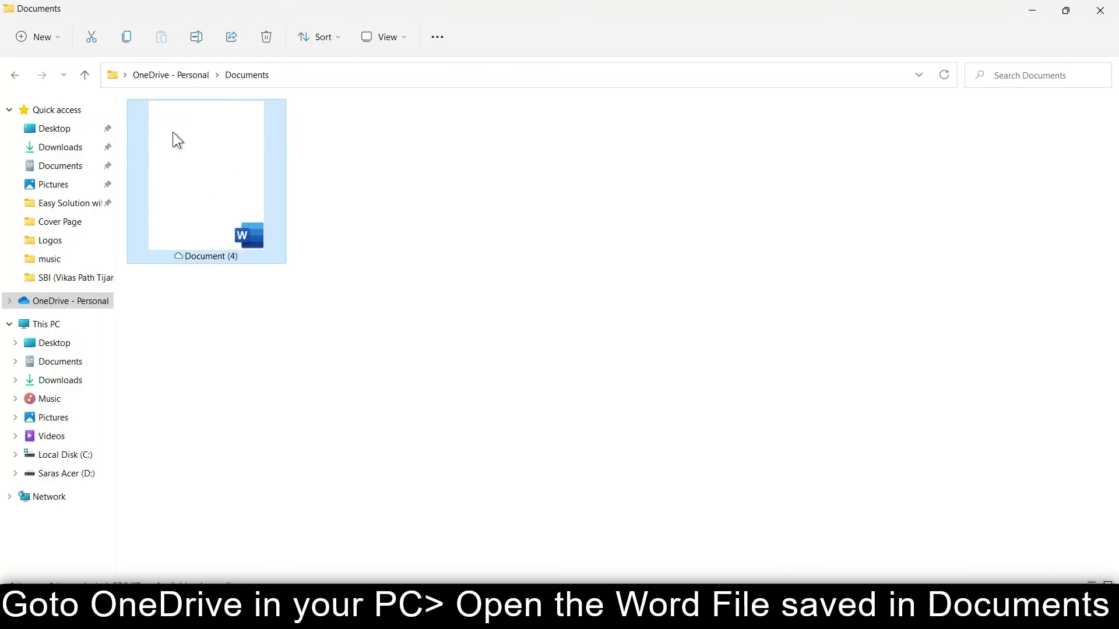
pyautogui.click(479, 285)
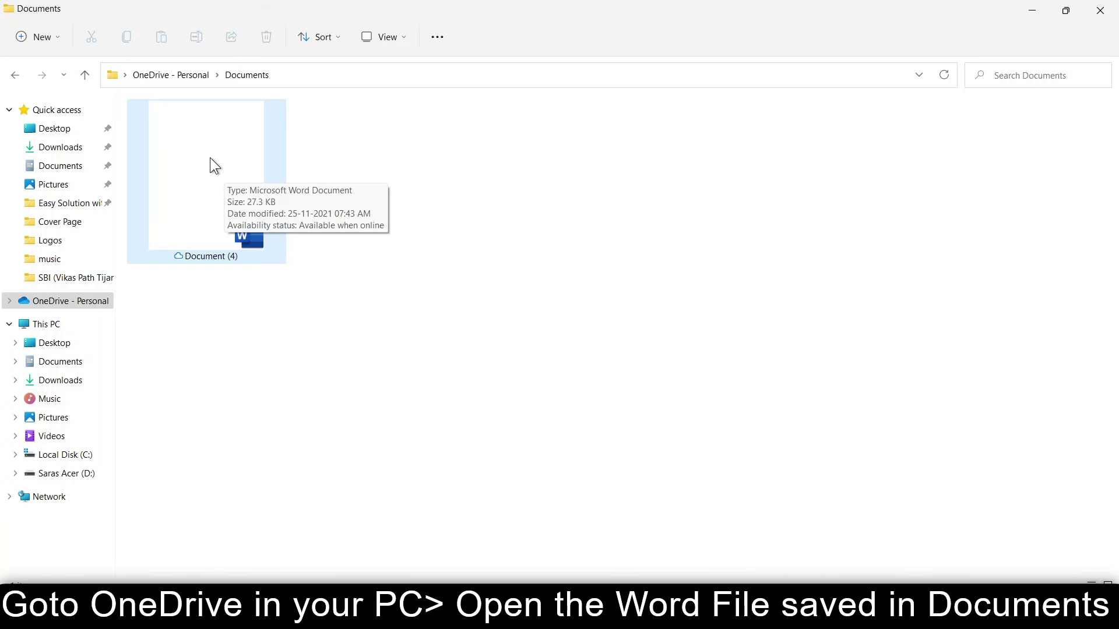
pyautogui.click(221, 186)
pyautogui.doubleClick(220, 183)
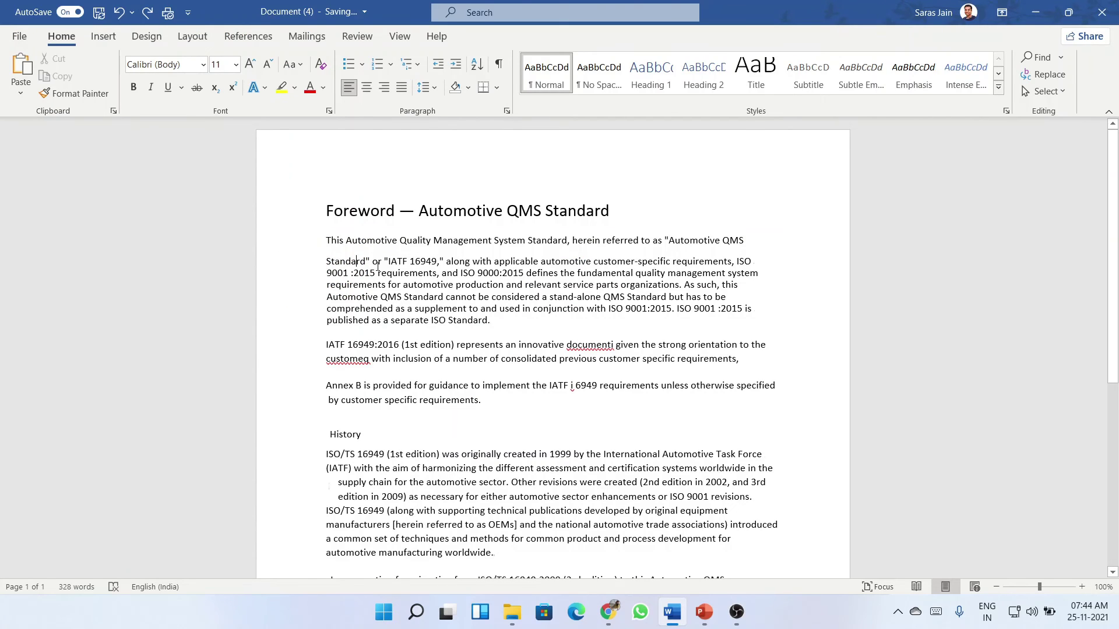
pyautogui.scroll(-4, 425, 261)
pyautogui.scroll(-4, 425, 261)
pyautogui.scroll(2, 426, 261)
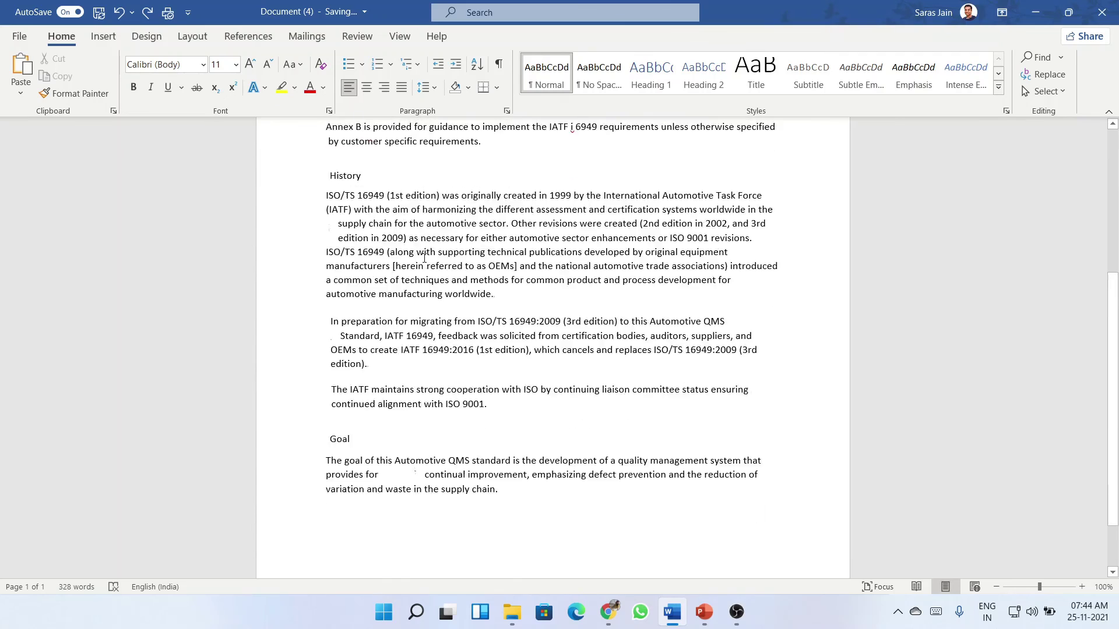
pyautogui.scroll(6, 427, 263)
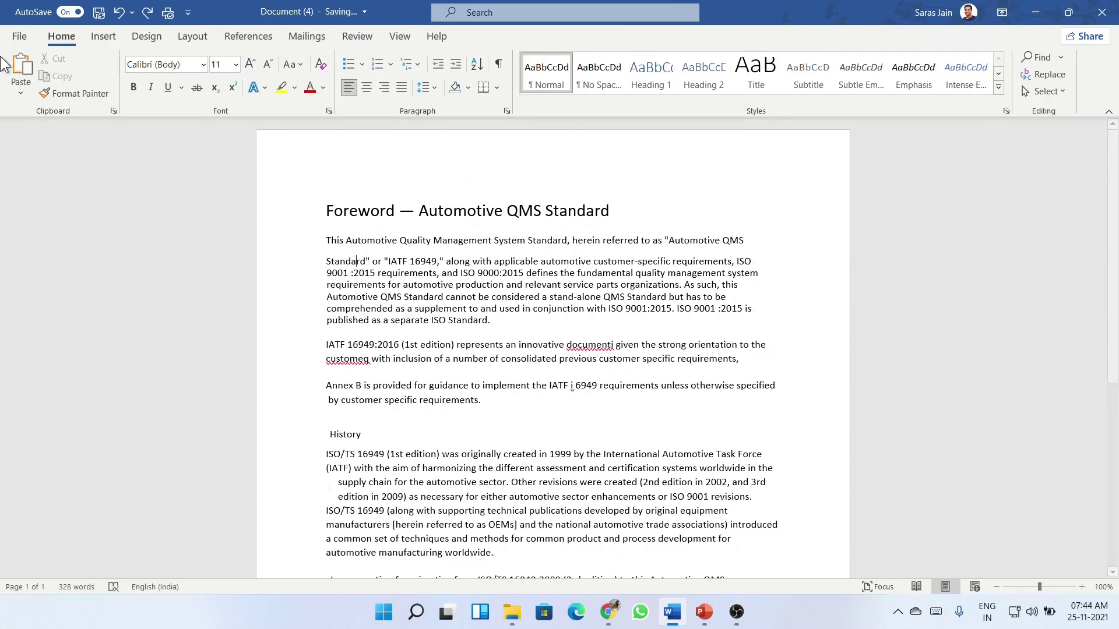
pyautogui.click(17, 36)
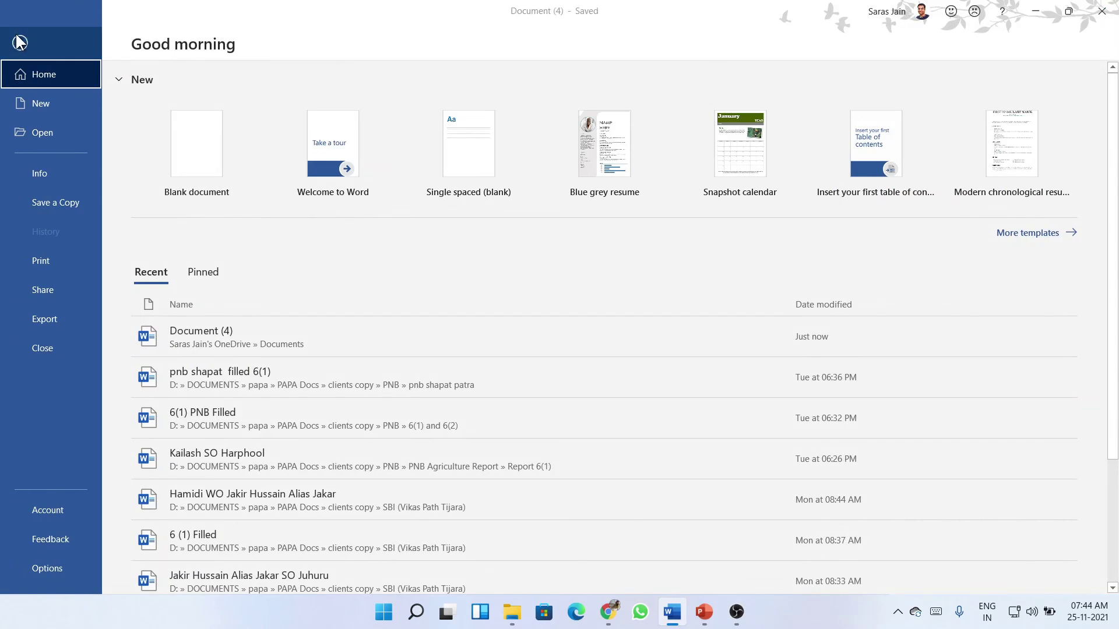
pyautogui.click(17, 33)
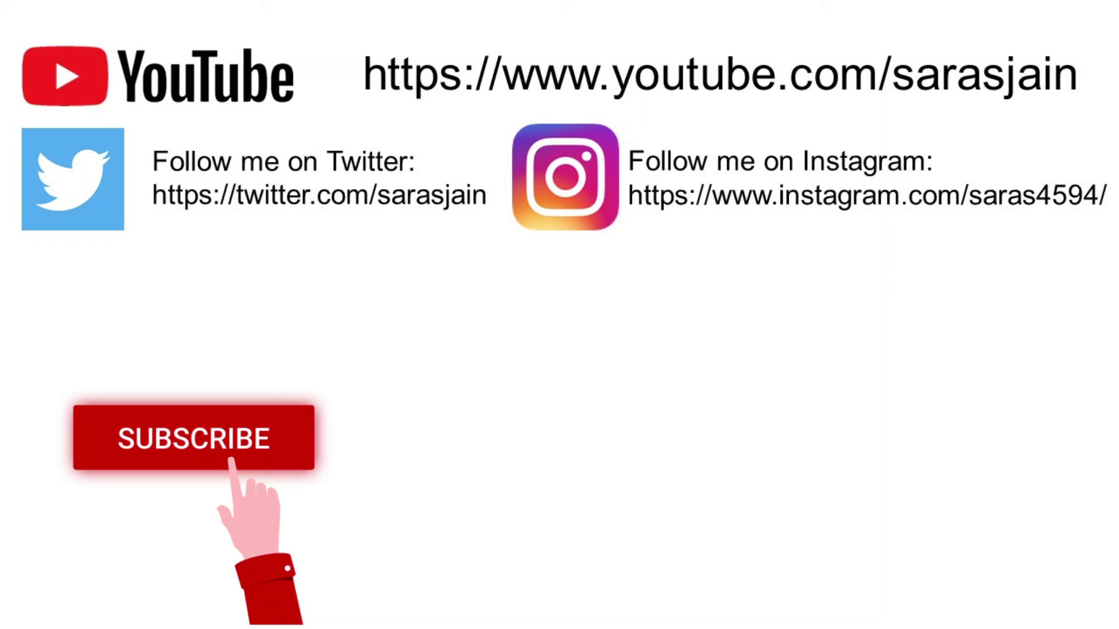